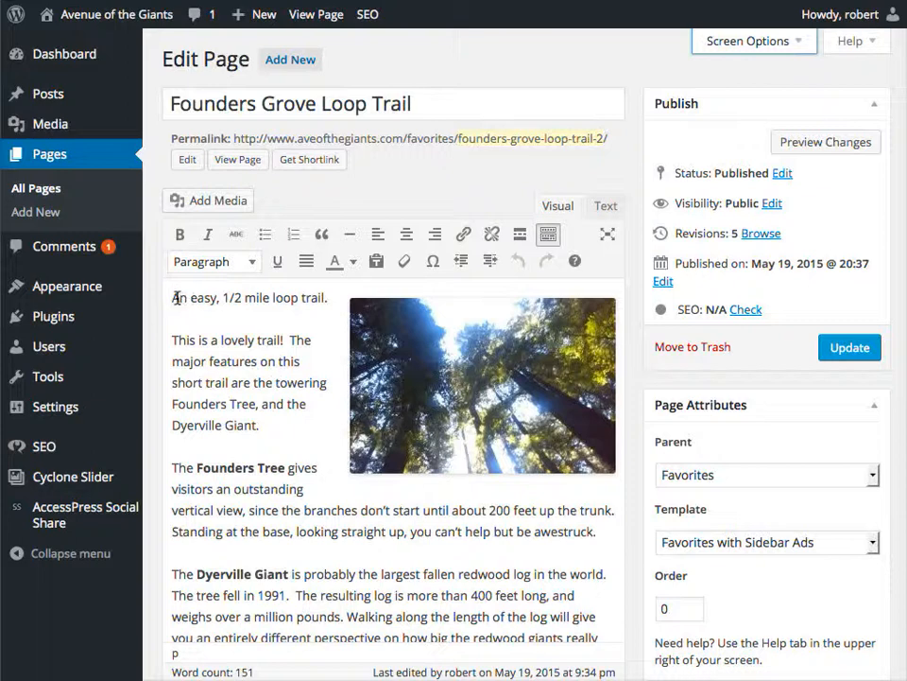
Delete the page's opening text from "An easy, 1/2 mile loop trail." through the Founders Tree paragraph and update the page.
{"action": "left_click_drag", "start_coordinate": [172, 298], "coordinate": [605, 543]}
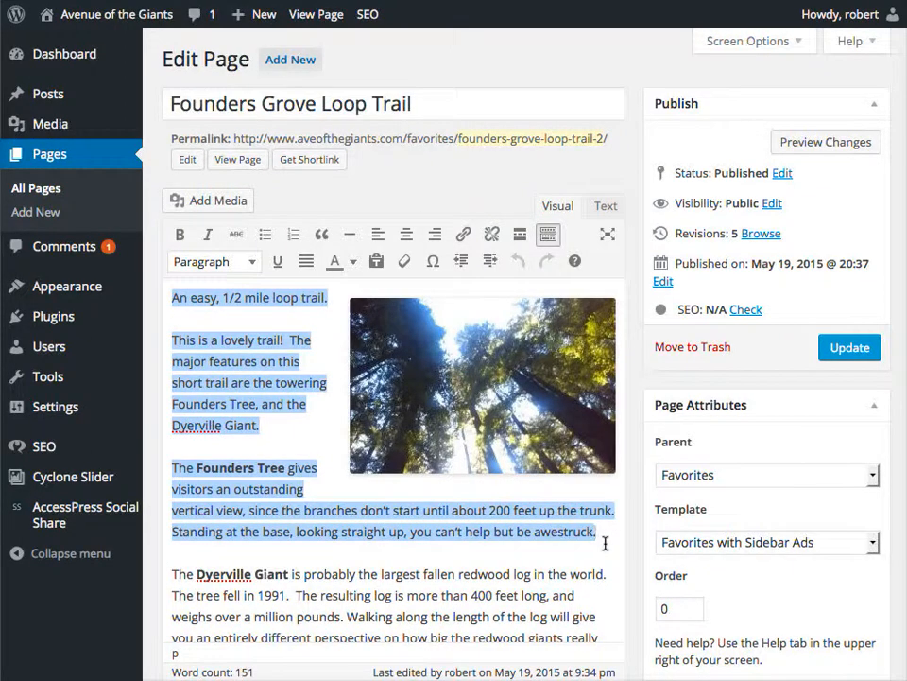
{"action": "key", "text": "BackSpace"}
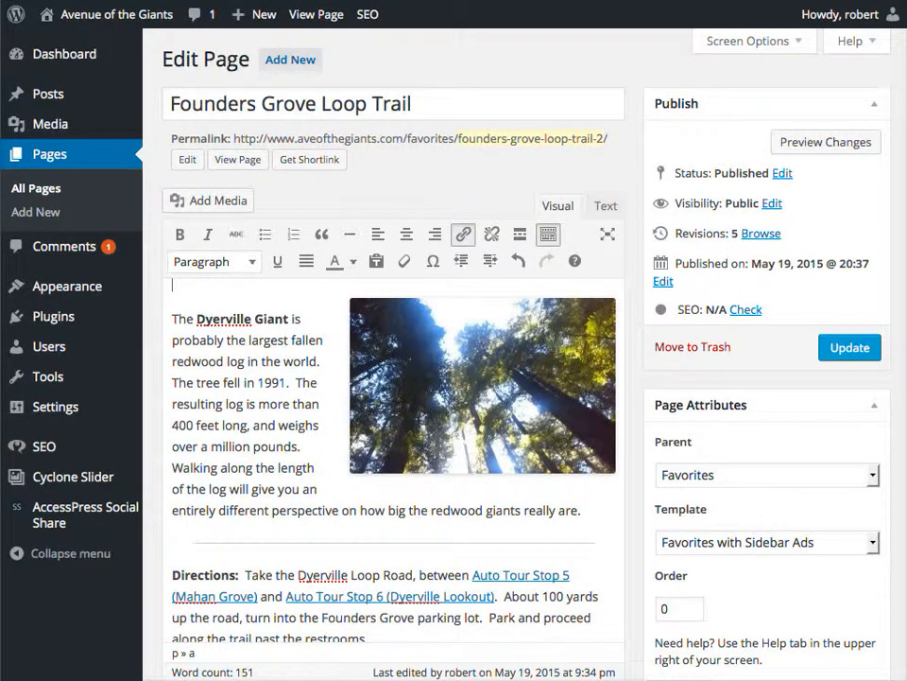
{"action": "left_click", "coordinate": [852, 349]}
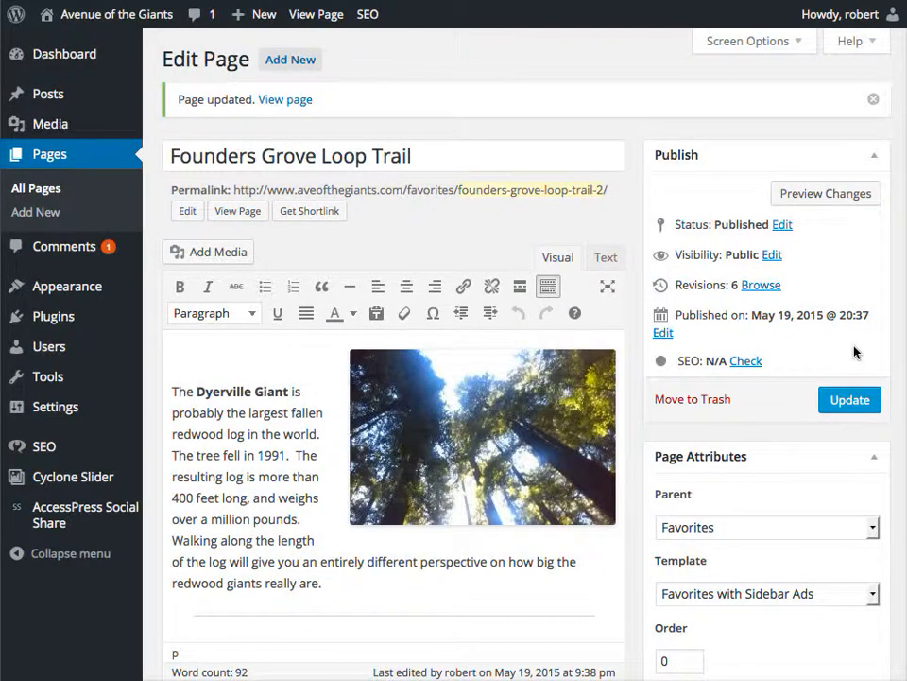
Enable the Revisions section in the page editor's screen options and close the options.
{"action": "left_click", "coordinate": [754, 43]}
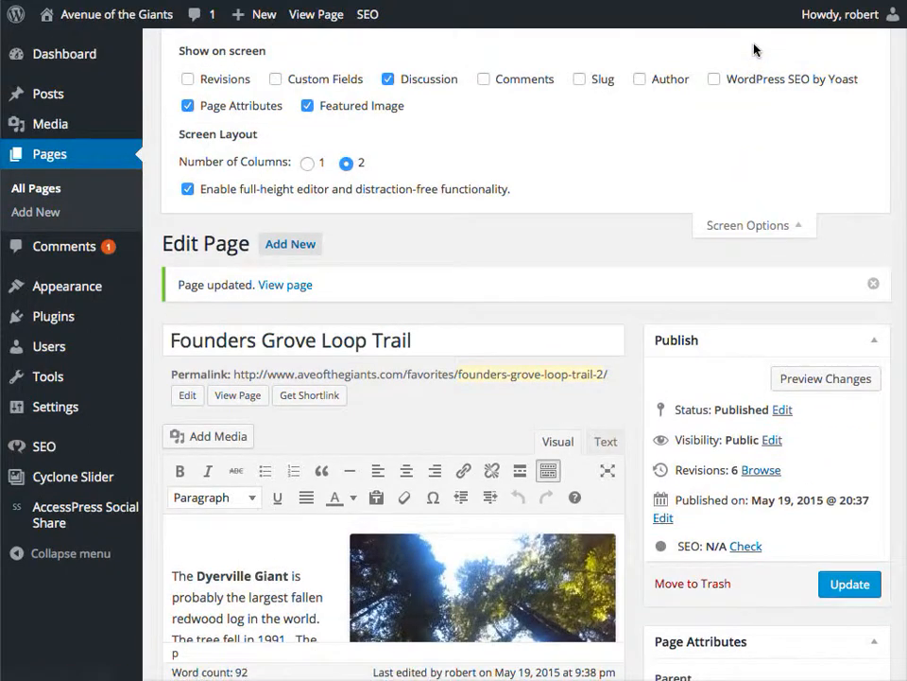
{"action": "left_click", "coordinate": [188, 80]}
{"action": "left_click", "coordinate": [749, 226]}
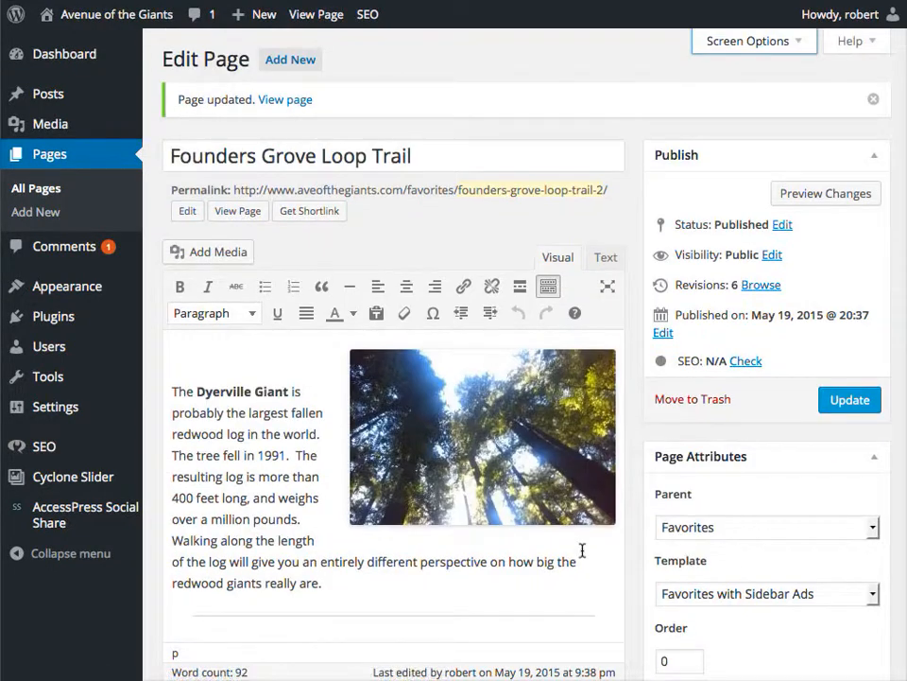
Open the oldest revision, May 19, 2015 @ 20:37:39, and examine its title and content in the comparison.
{"action": "scroll", "coordinate": [583, 549], "scroll_direction": "down", "scroll_amount": 10}
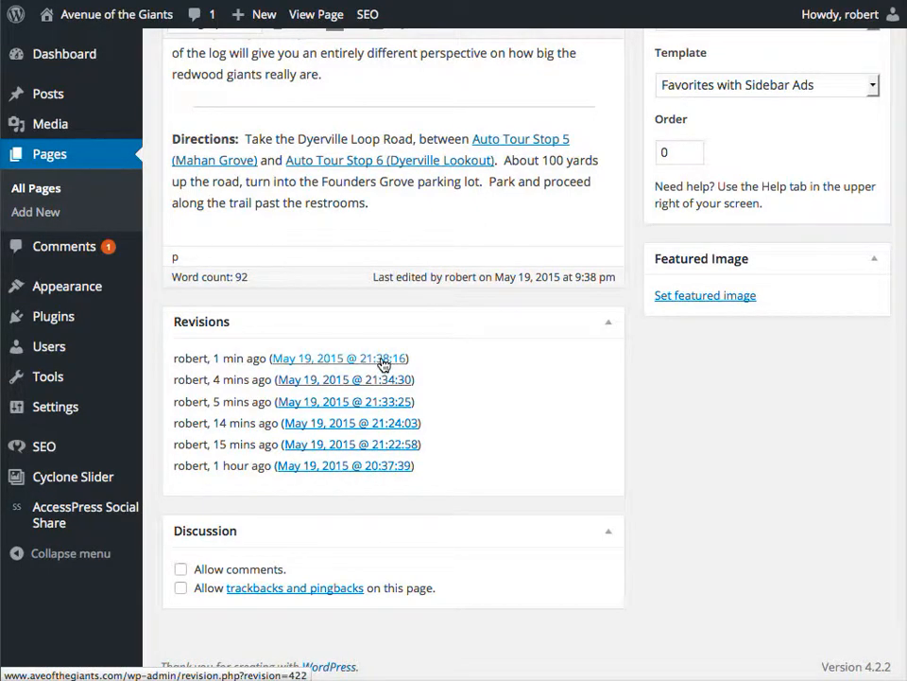
{"action": "left_click", "coordinate": [383, 472]}
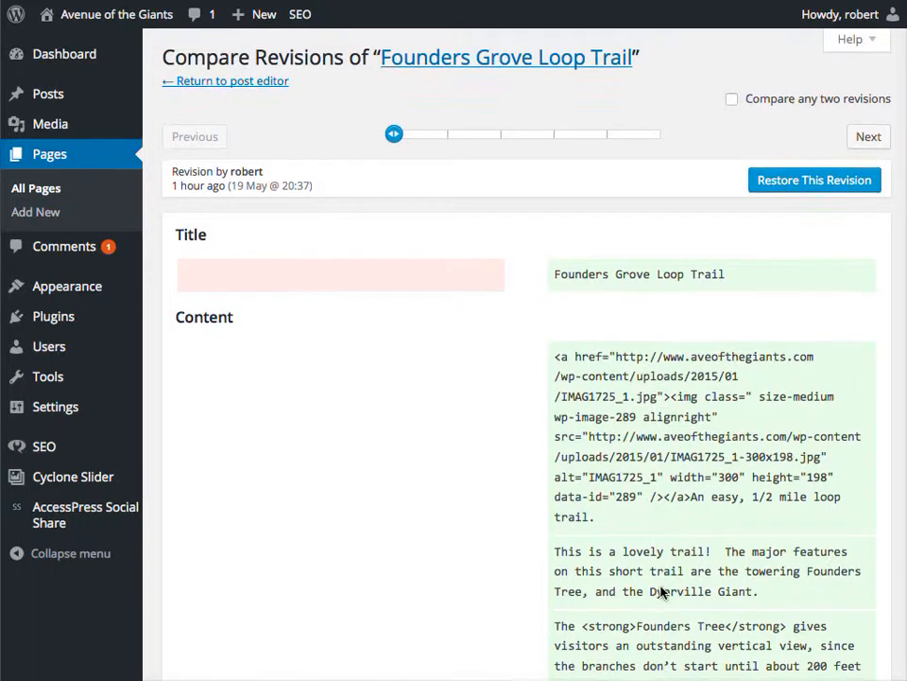
{"action": "scroll", "coordinate": [661, 592], "scroll_direction": "down", "scroll_amount": 2}
{"action": "scroll", "coordinate": [662, 592], "scroll_direction": "down", "scroll_amount": 2}
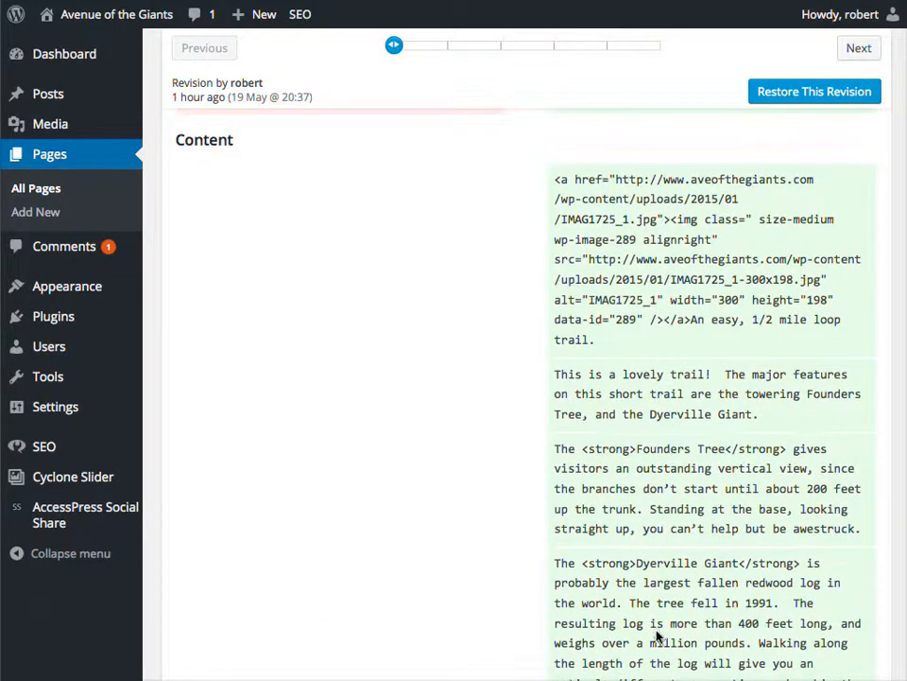
{"action": "scroll", "coordinate": [658, 633], "scroll_direction": "down", "scroll_amount": 5}
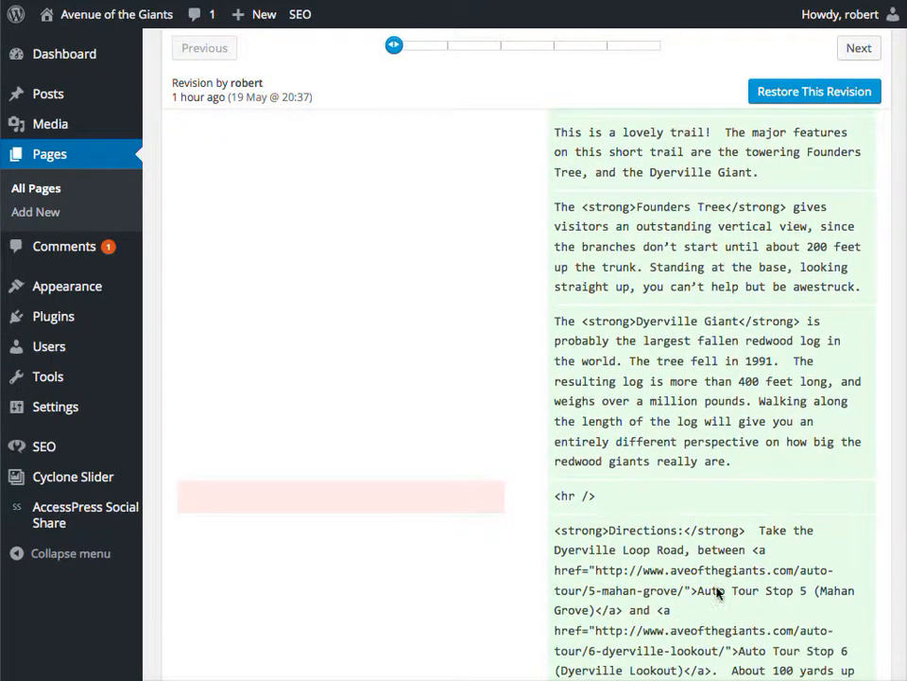
{"action": "scroll", "coordinate": [713, 510], "scroll_direction": "down", "scroll_amount": 3}
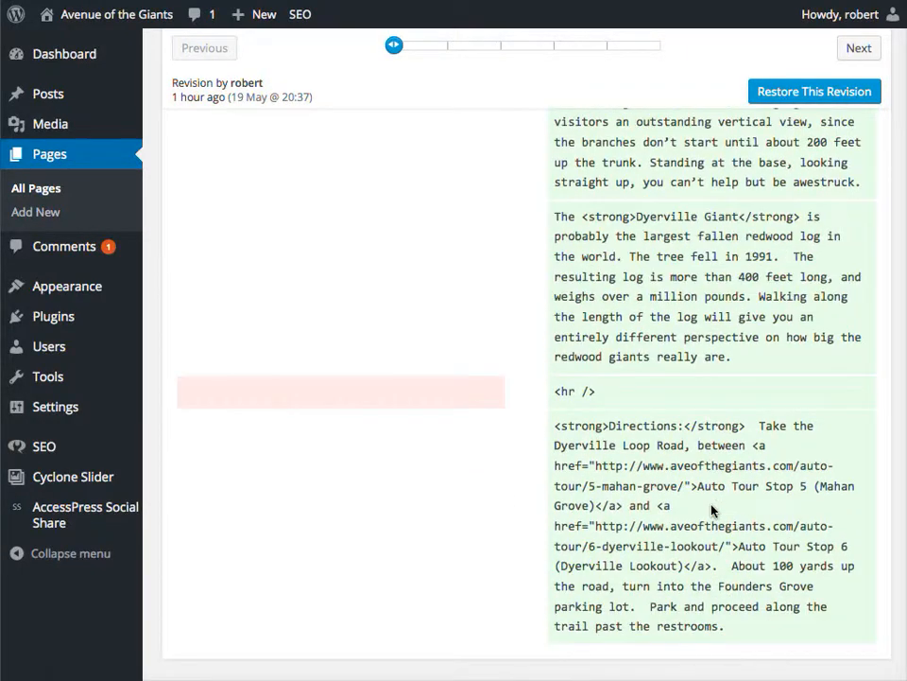
{"action": "scroll", "coordinate": [713, 510], "scroll_direction": "up", "scroll_amount": 10}
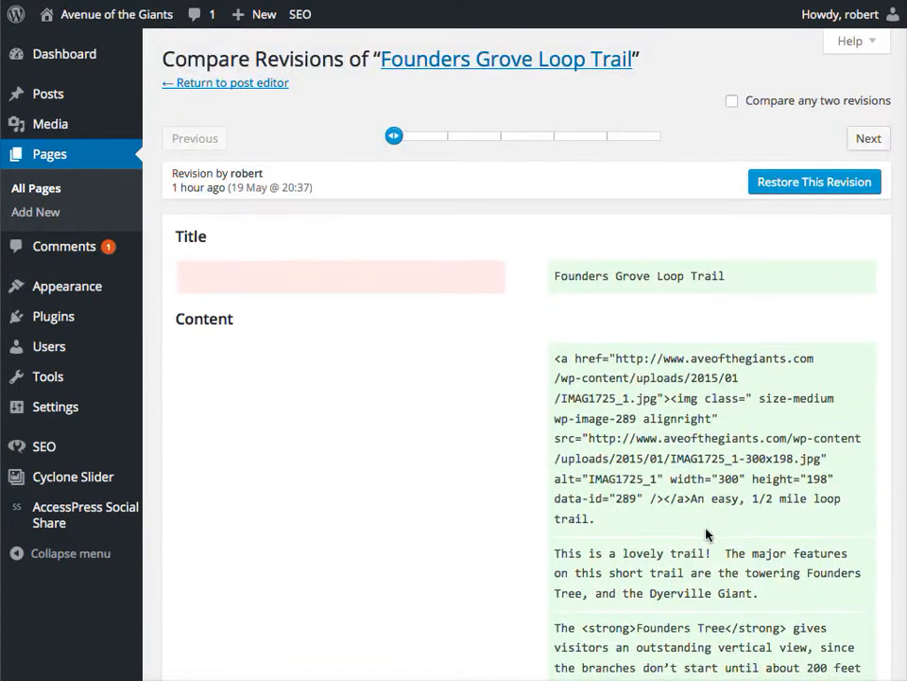
Restore the Founders Grove Loop Trail page to the 19 May @ 20:37 revision and update the page.
{"action": "mouse_move", "coordinate": [399, 144]}
{"action": "left_mouse_down"}
{"action": "mouse_move", "coordinate": [607, 146]}
{"action": "mouse_move", "coordinate": [394, 136]}
{"action": "left_mouse_up"}
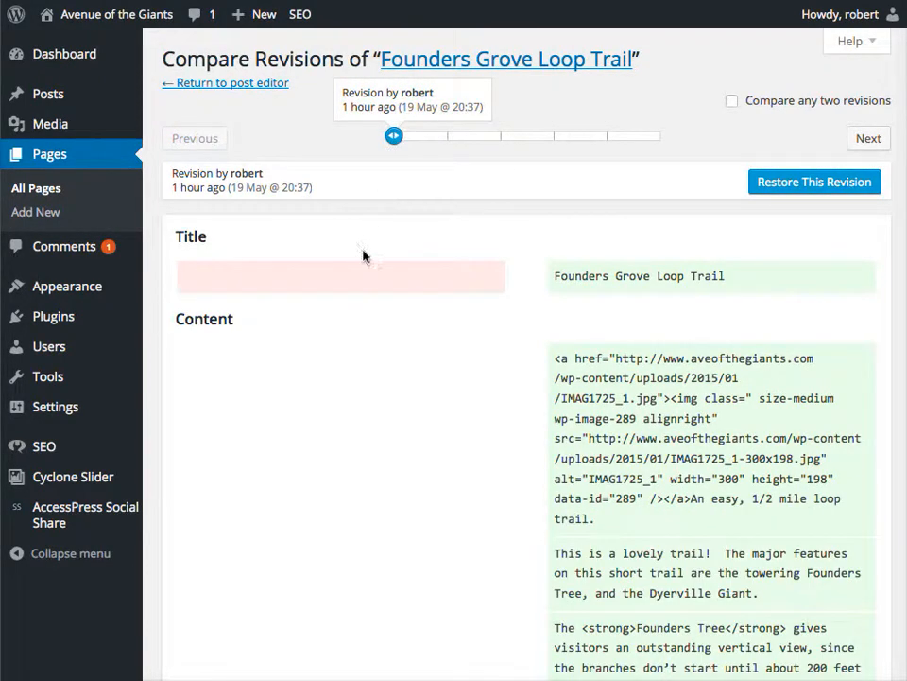
{"action": "left_click", "coordinate": [825, 185]}
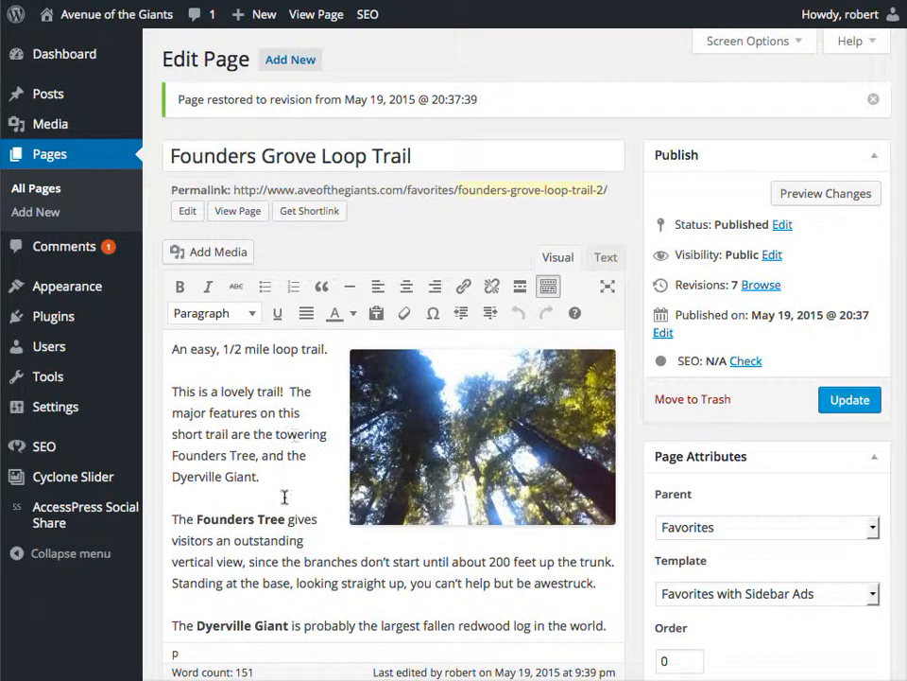
{"action": "left_click", "coordinate": [850, 401]}
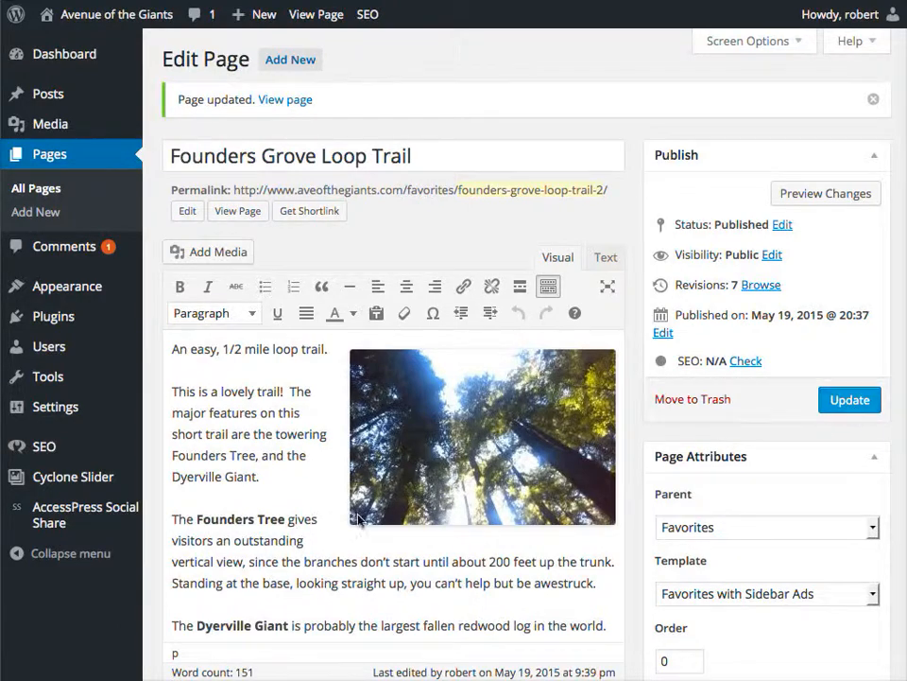
Examine the page's revision list and Discussion options, and the visitor comments and reply form on the live Visitor's Log page.
{"action": "scroll", "coordinate": [280, 511], "scroll_direction": "down", "scroll_amount": 10}
{"action": "scroll", "coordinate": [280, 516], "scroll_direction": "down", "scroll_amount": 1}
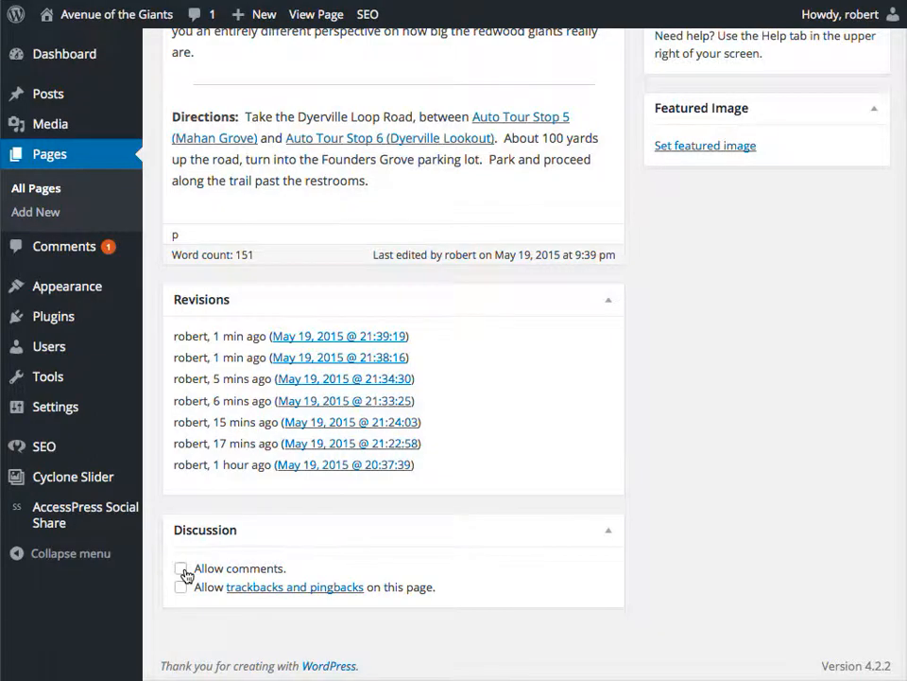
{"action": "scroll", "coordinate": [186, 573], "scroll_direction": "up", "scroll_amount": 10}
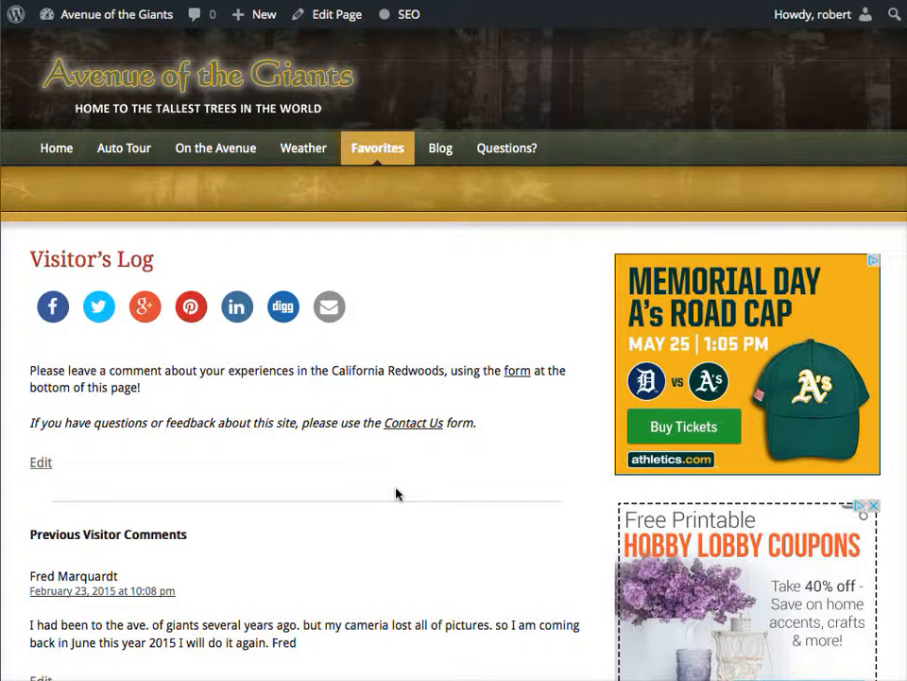
{"action": "scroll", "coordinate": [396, 492], "scroll_direction": "down", "scroll_amount": 3}
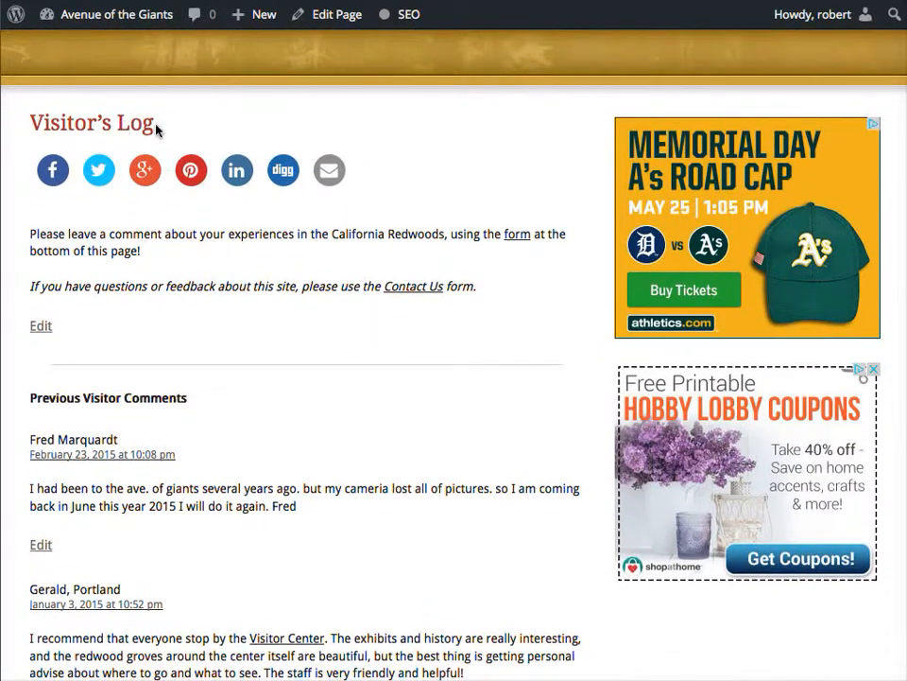
{"action": "scroll", "coordinate": [476, 482], "scroll_direction": "down", "scroll_amount": 2}
{"action": "scroll", "coordinate": [475, 485], "scroll_direction": "down", "scroll_amount": 3}
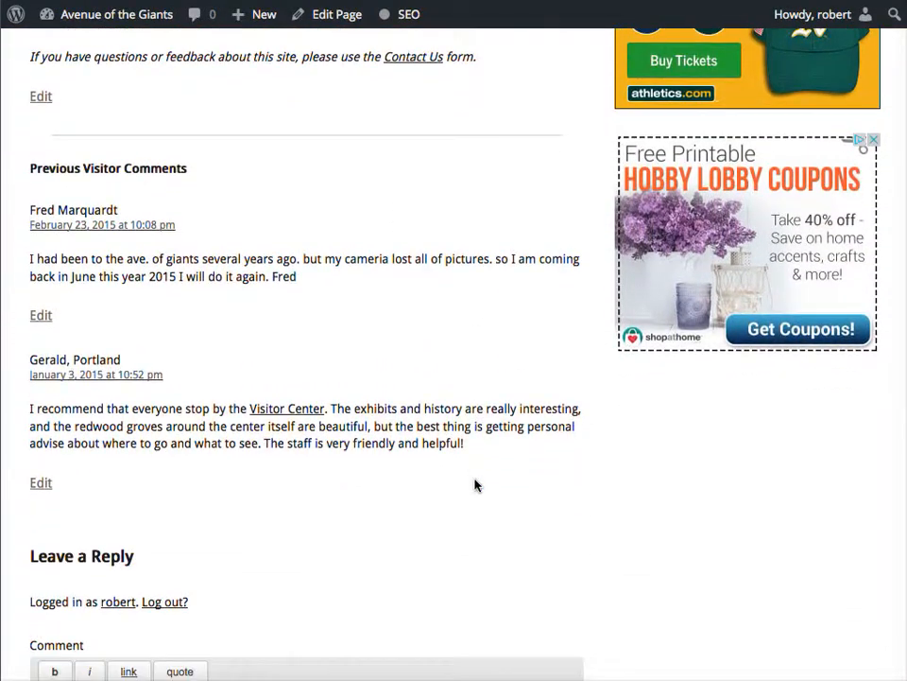
{"action": "scroll", "coordinate": [476, 484], "scroll_direction": "down", "scroll_amount": 7}
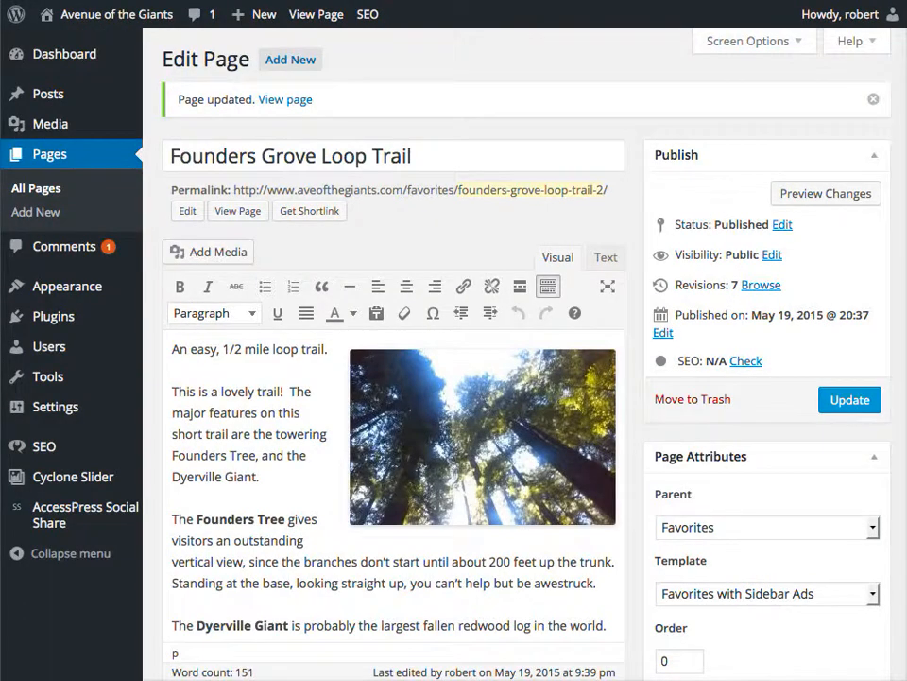
Go to the Dashboard home and open the site's list of comments.
{"action": "mouse_move", "coordinate": [53, 55]}
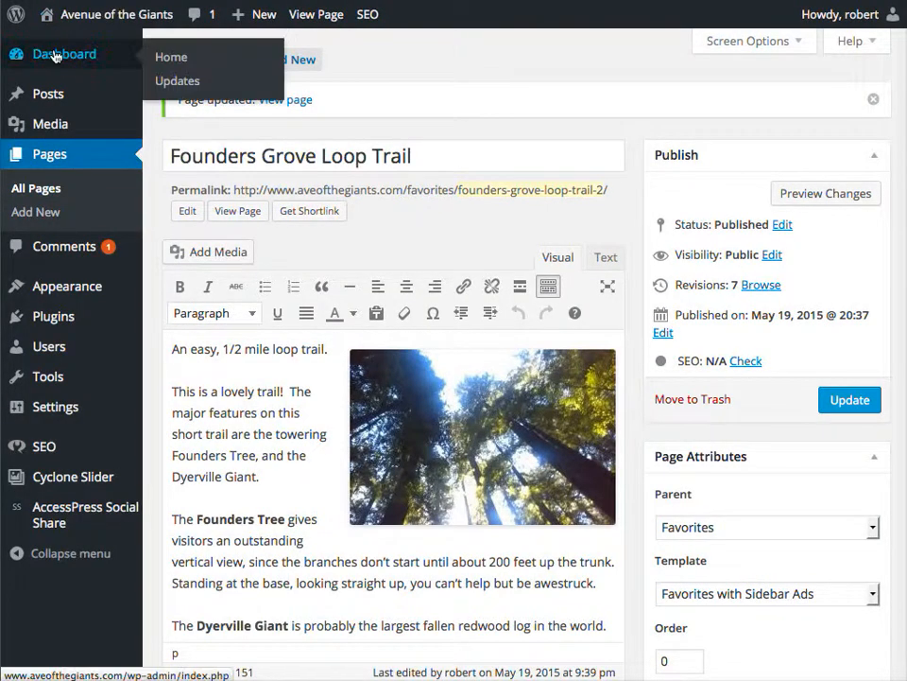
{"action": "left_click", "coordinate": [174, 59]}
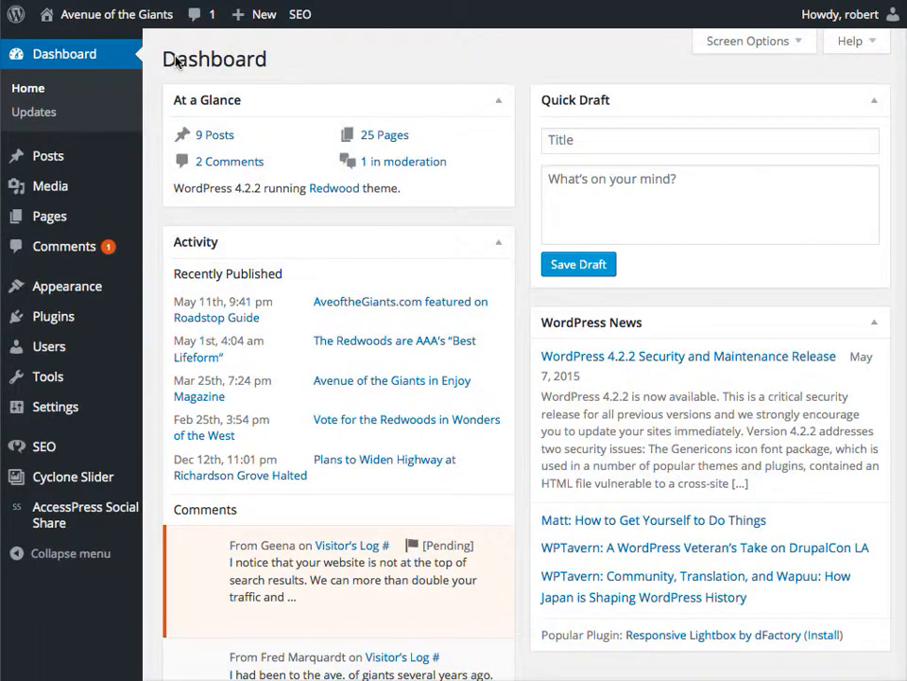
{"action": "left_click", "coordinate": [81, 250]}
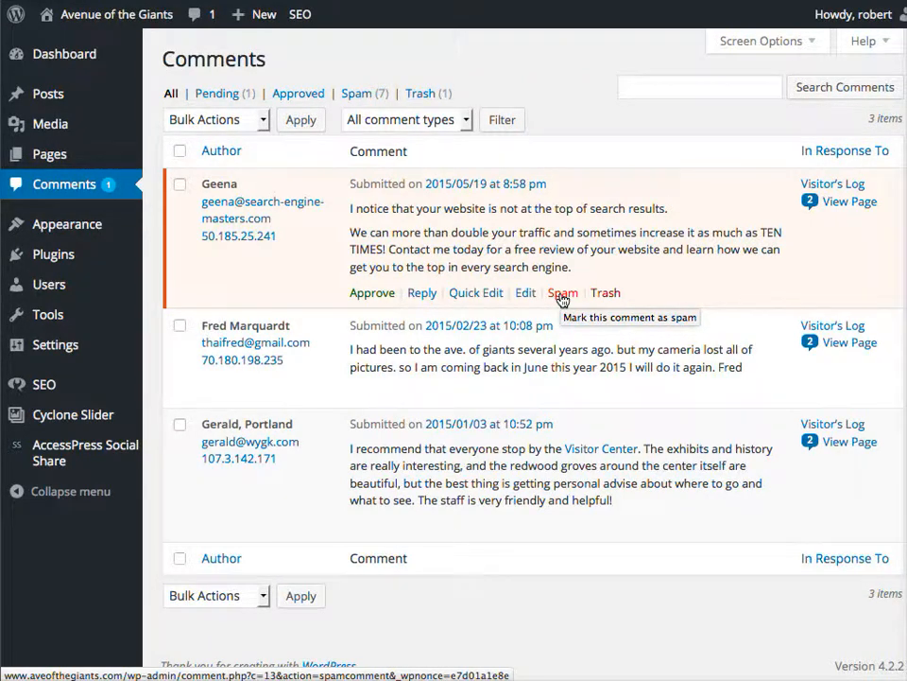
Apply the Mark as Spam bulk action to the pending comment offering search engine promotion, and open the list of spam comments.
{"action": "left_click", "coordinate": [181, 188]}
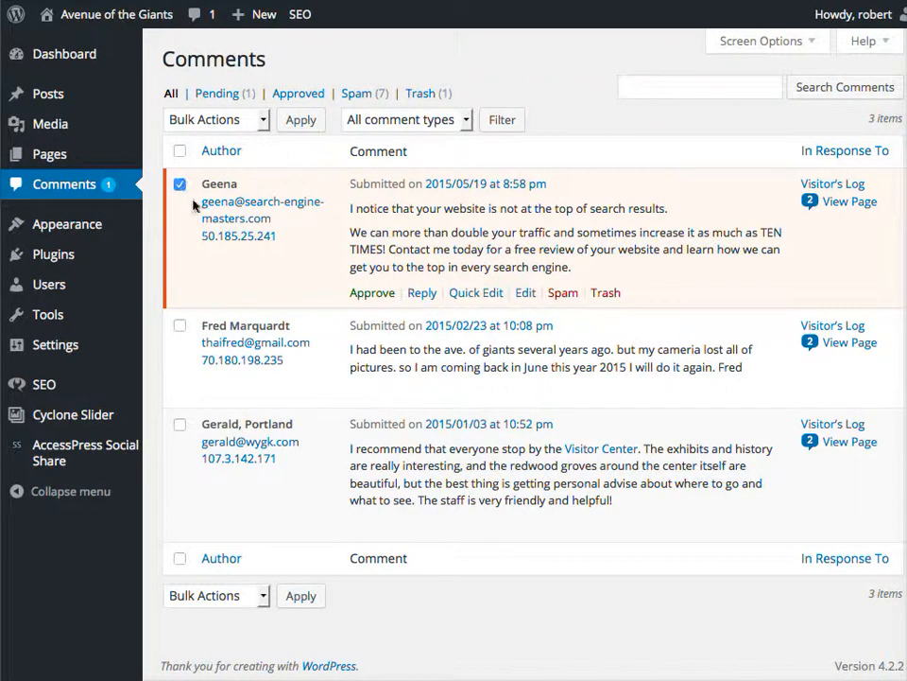
{"action": "left_click", "coordinate": [264, 119]}
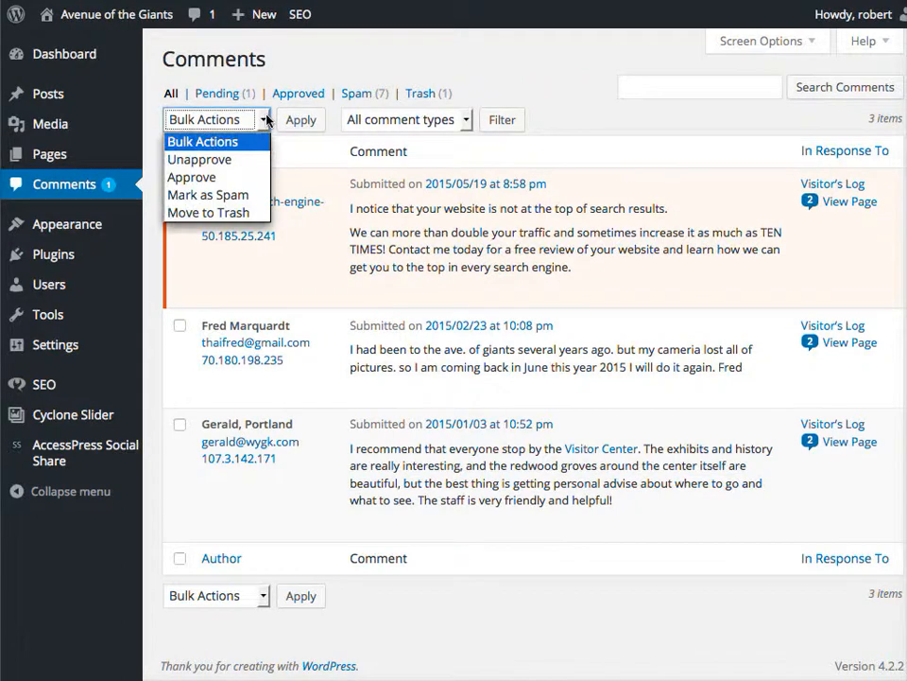
{"action": "left_click", "coordinate": [207, 195]}
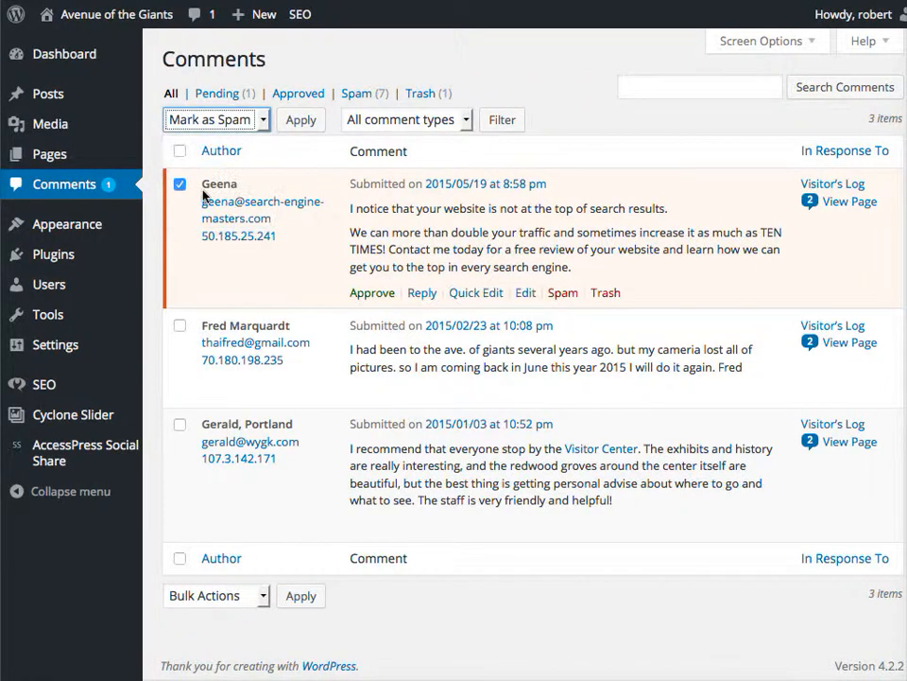
{"action": "left_click", "coordinate": [300, 121]}
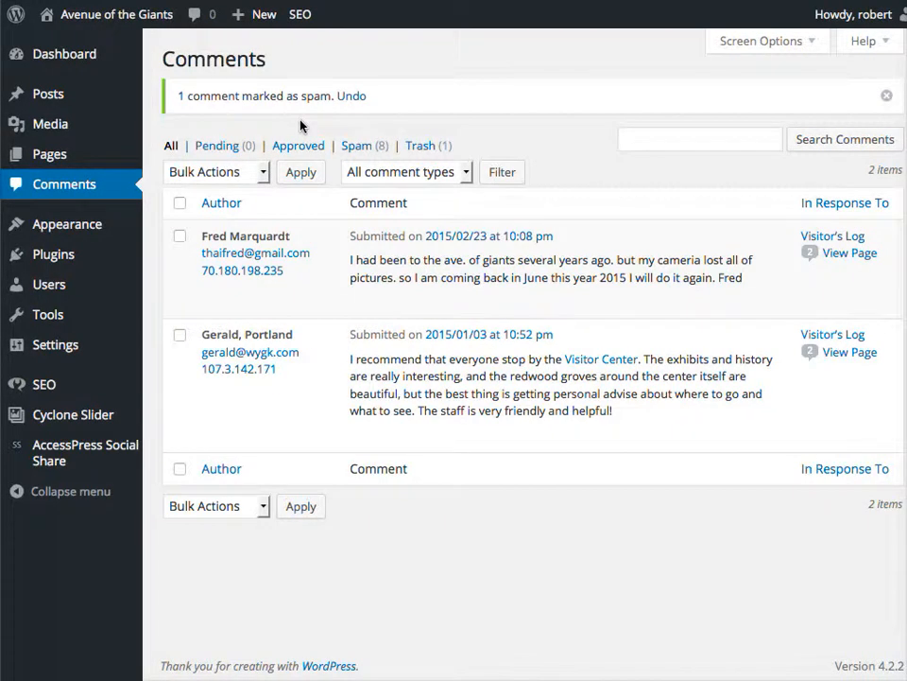
{"action": "mouse_move", "coordinate": [388, 280]}
{"action": "left_click", "coordinate": [360, 151]}
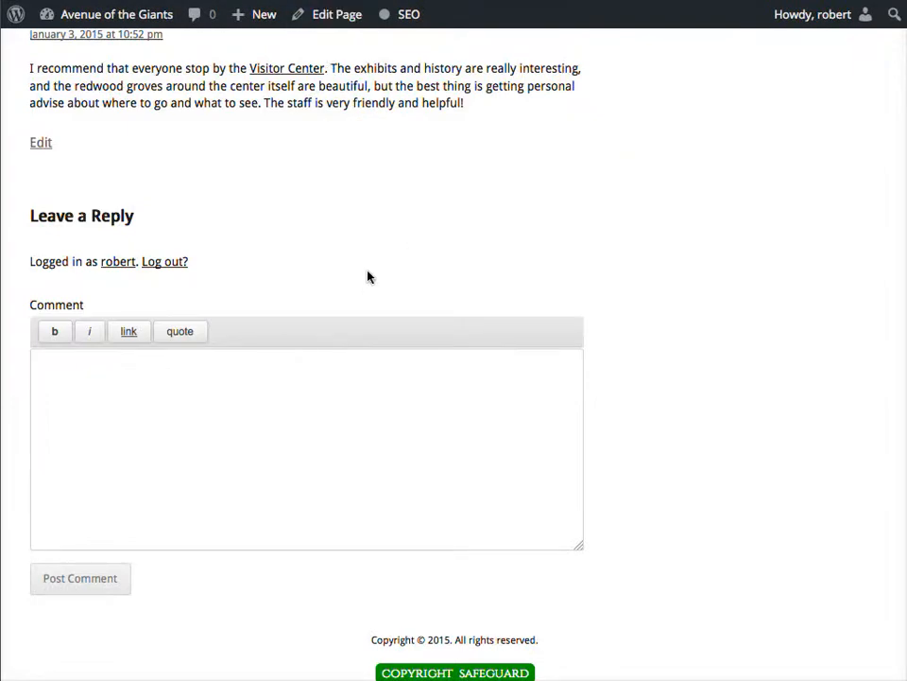
Open the live site's Blog page and examine its posts and the recent posts, recent comments, archives and categories lists.
{"action": "scroll", "coordinate": [369, 272], "scroll_direction": "up", "scroll_amount": 15}
{"action": "mouse_move", "coordinate": [396, 149]}
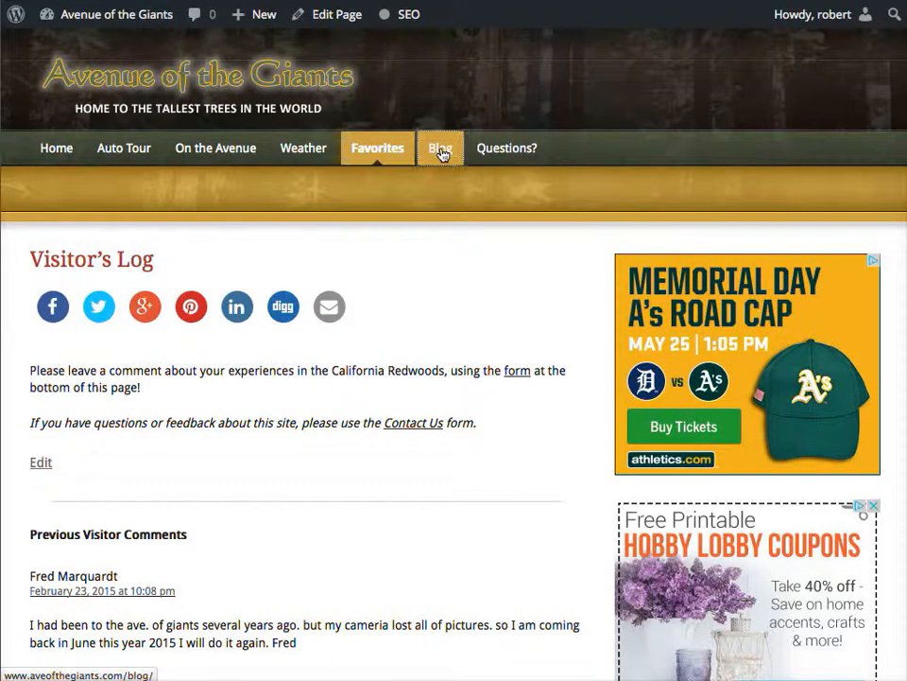
{"action": "left_click", "coordinate": [437, 149]}
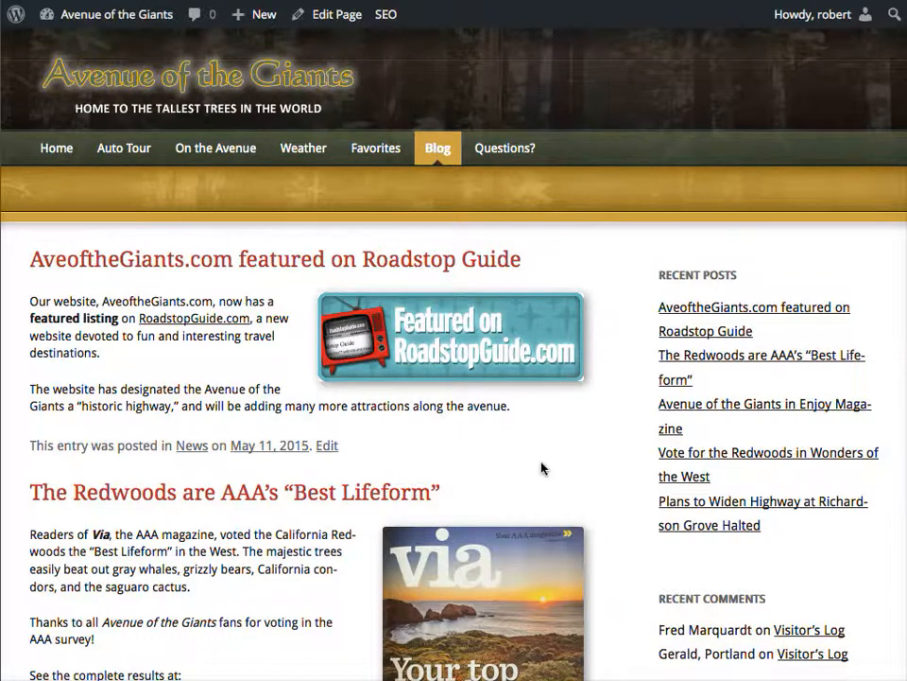
{"action": "scroll", "coordinate": [296, 569], "scroll_direction": "down", "scroll_amount": 5}
{"action": "scroll", "coordinate": [295, 569], "scroll_direction": "down", "scroll_amount": 15}
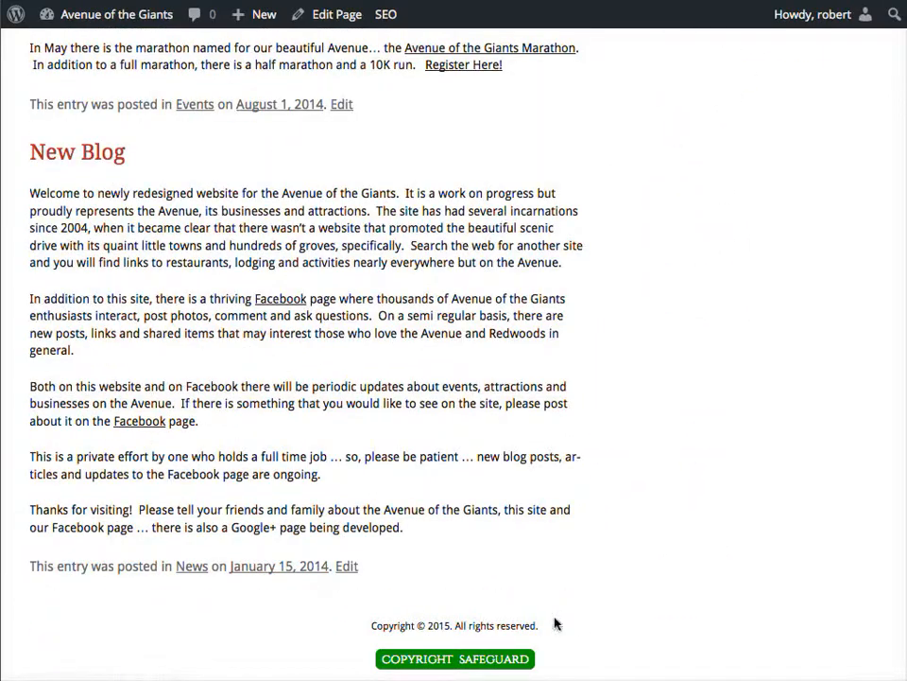
{"action": "scroll", "coordinate": [685, 539], "scroll_direction": "up", "scroll_amount": 15}
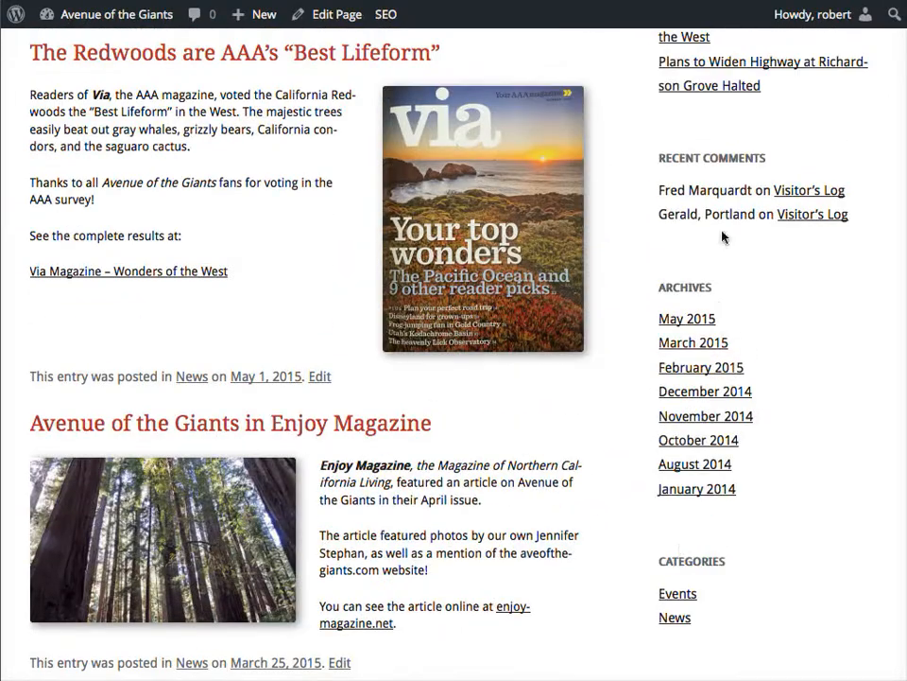
{"action": "scroll", "coordinate": [739, 498], "scroll_direction": "up", "scroll_amount": 5}
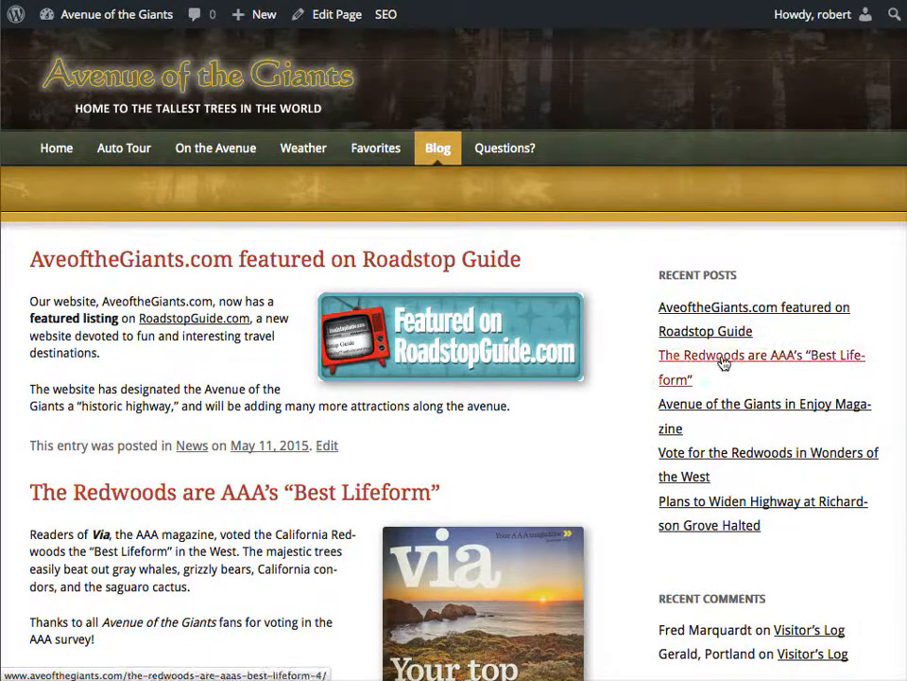
{"action": "scroll", "coordinate": [736, 415], "scroll_direction": "down", "scroll_amount": 5}
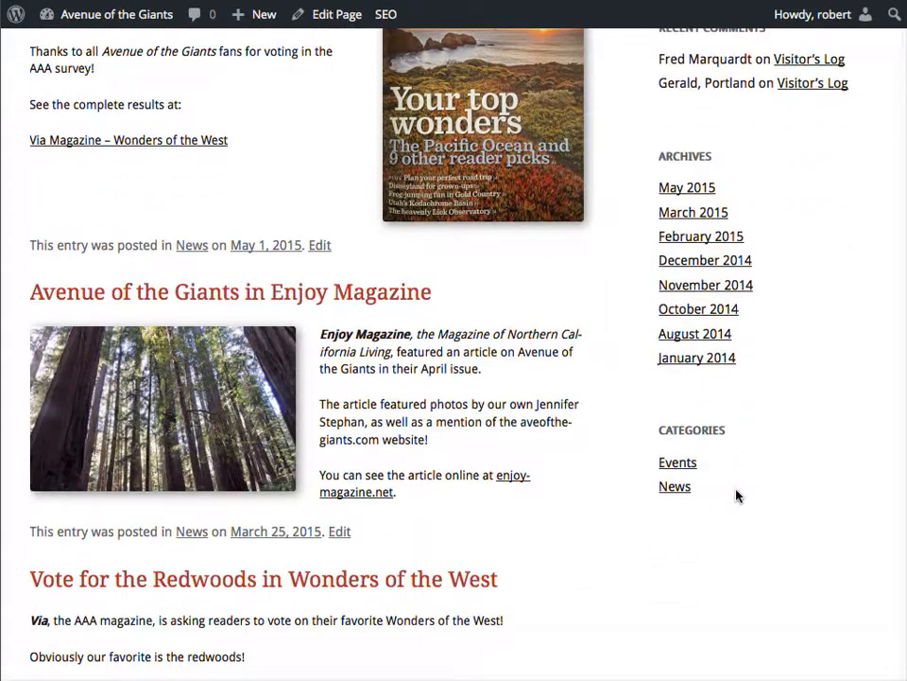
{"action": "scroll", "coordinate": [738, 495], "scroll_direction": "up", "scroll_amount": 5}
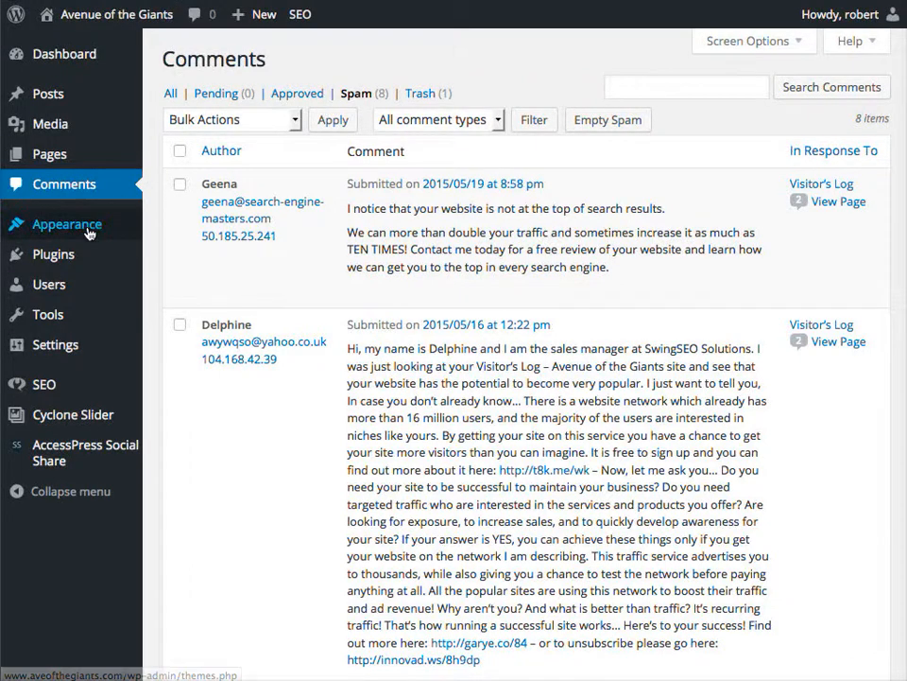
Open the Widgets management page and examine the sidebar sections of the live Blog page, from recent posts to categories.
{"action": "mouse_move", "coordinate": [85, 231]}
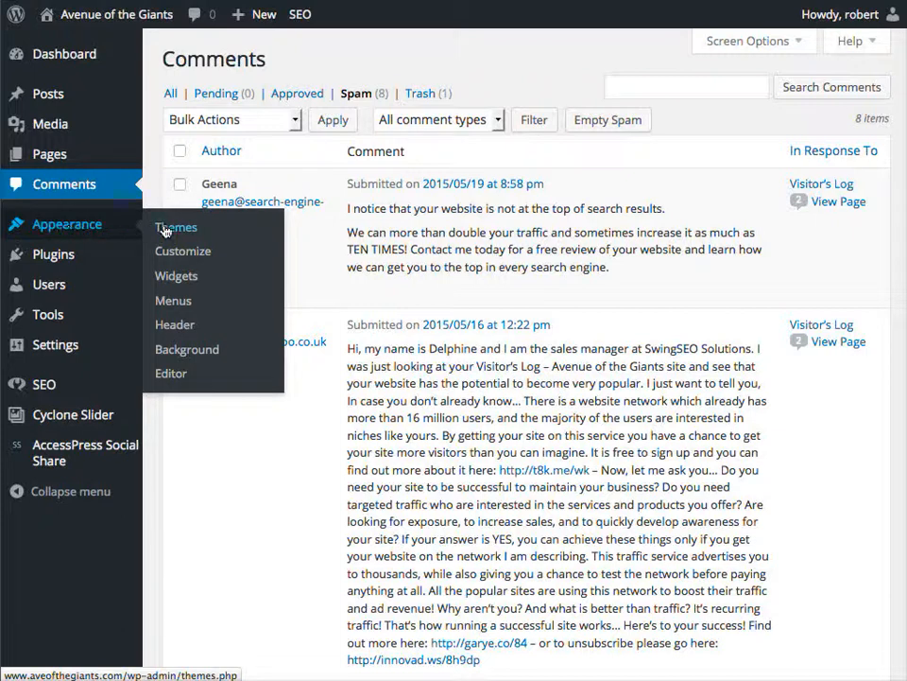
{"action": "left_click", "coordinate": [174, 283]}
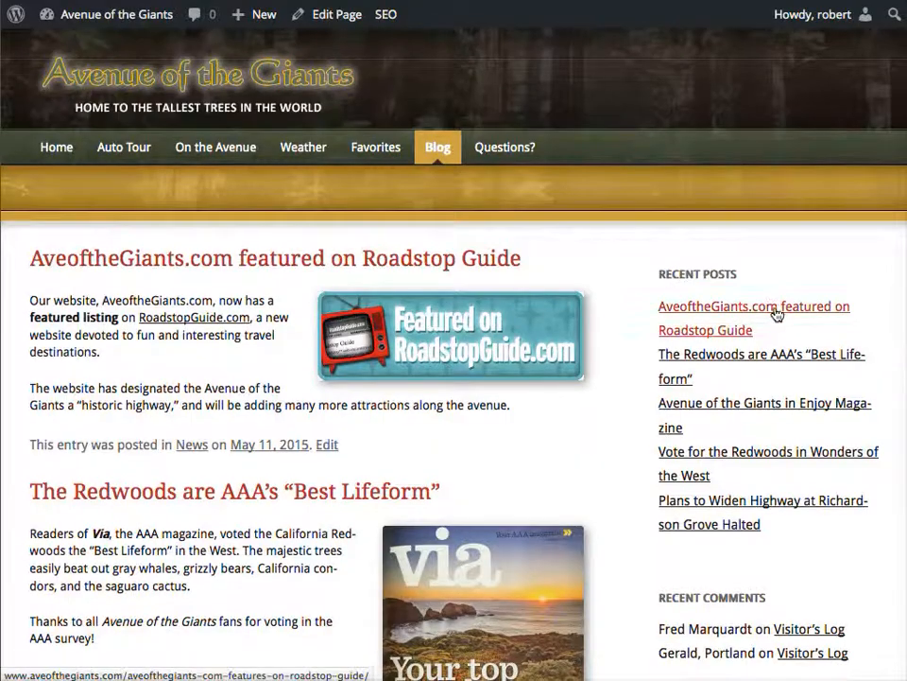
{"action": "key", "text": "super+equal"}
{"action": "key", "text": "super+equal"}
{"action": "scroll", "coordinate": [775, 324], "scroll_direction": "down", "scroll_amount": 5}
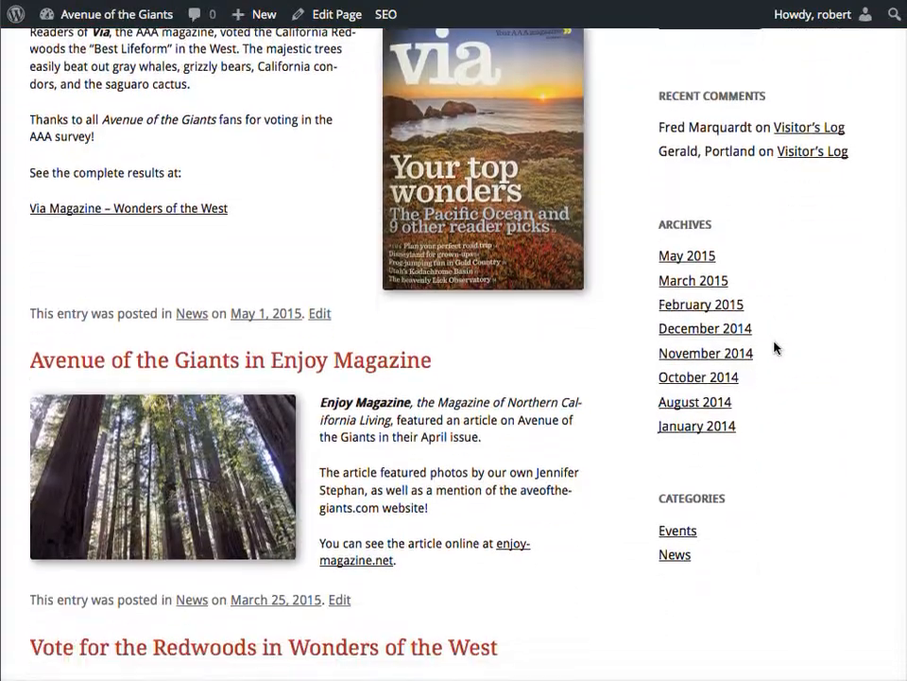
{"action": "scroll", "coordinate": [775, 347], "scroll_direction": "up", "scroll_amount": 10}
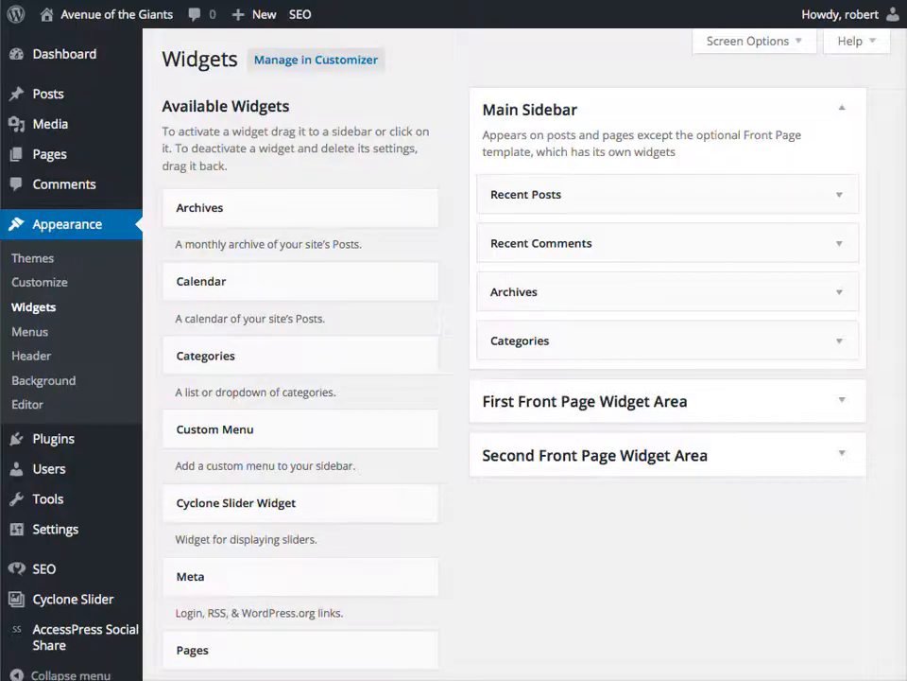
Delete the Categories widget from the Main Sidebar and add a Text widget between Recent Comments and Archives.
{"action": "left_click", "coordinate": [839, 344]}
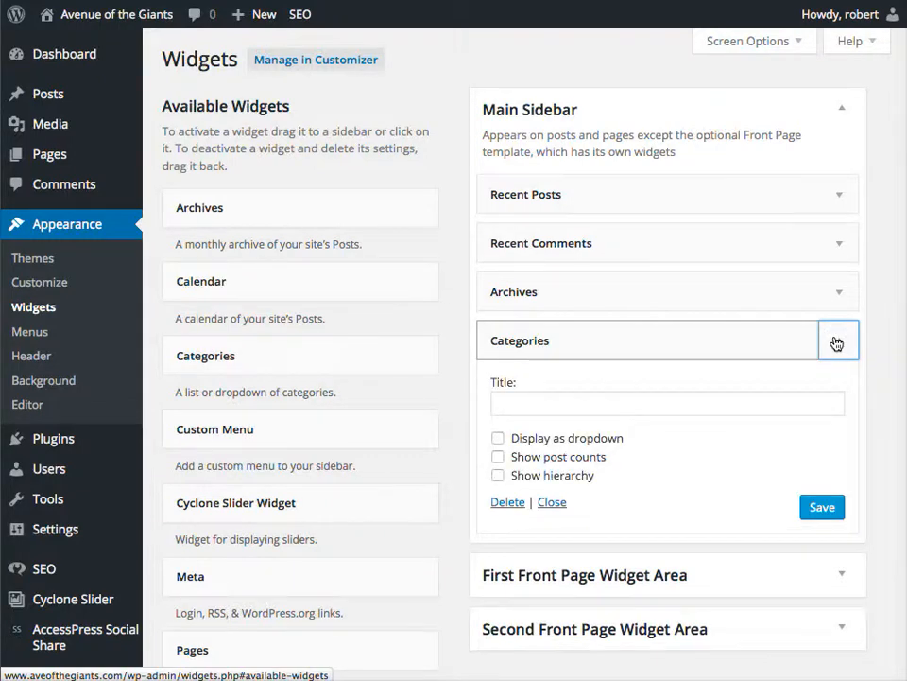
{"action": "left_click", "coordinate": [507, 503]}
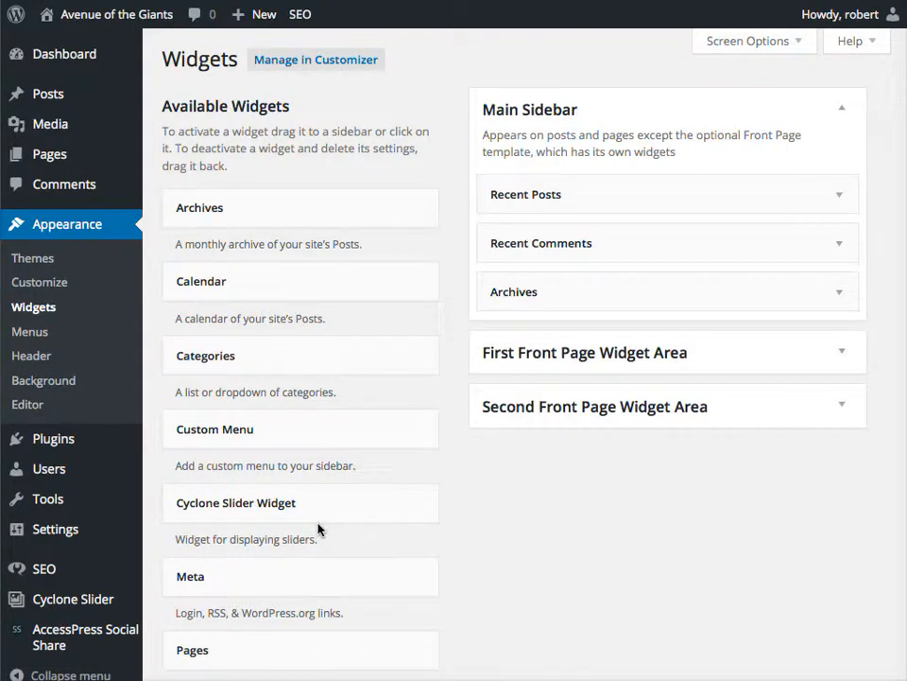
{"action": "scroll", "coordinate": [318, 528], "scroll_direction": "down", "scroll_amount": 6}
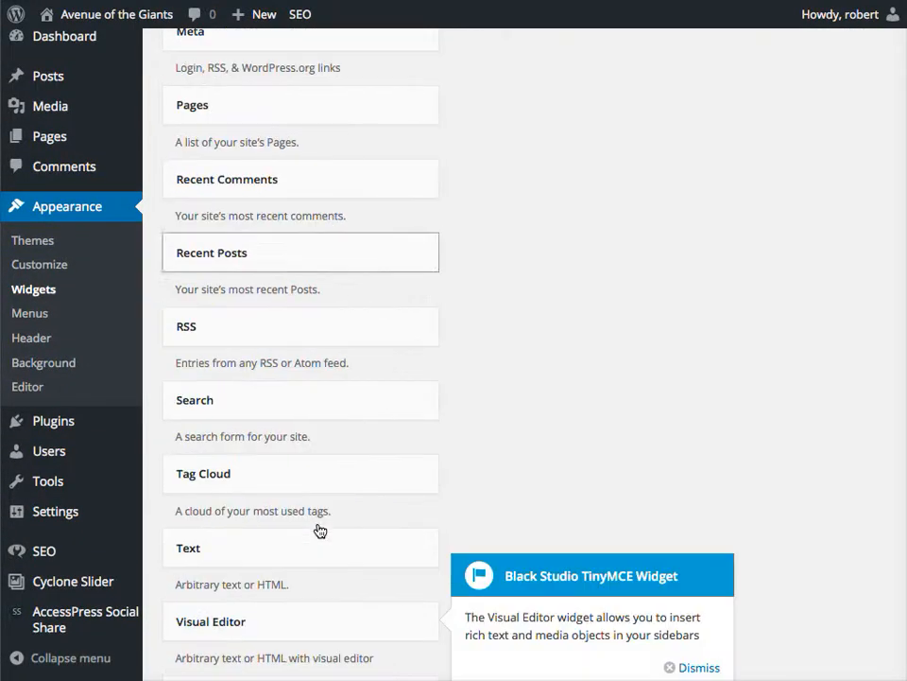
{"action": "scroll", "coordinate": [320, 530], "scroll_direction": "down", "scroll_amount": 1}
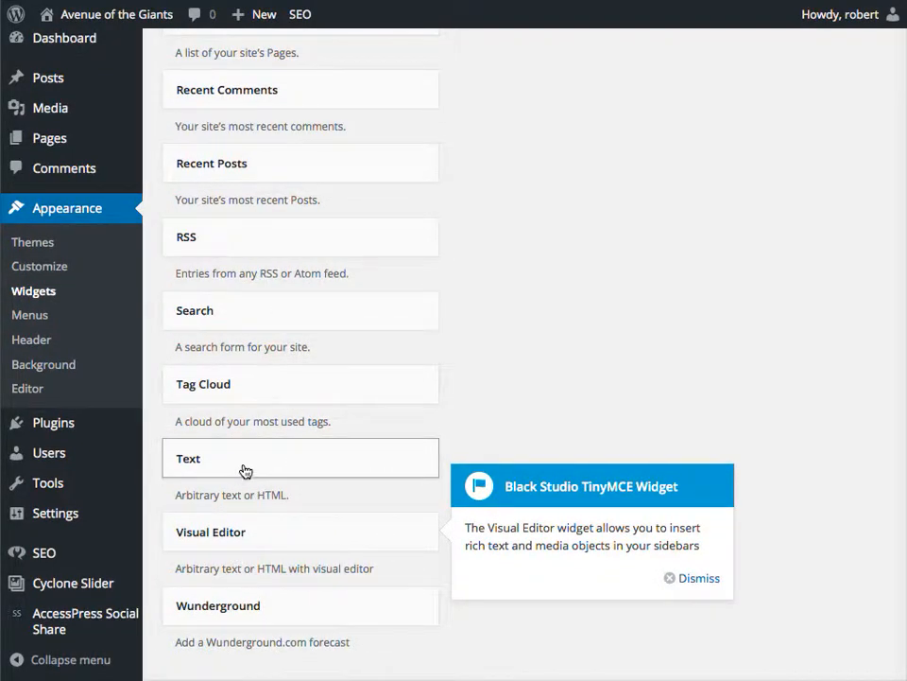
{"action": "left_click_drag", "start_coordinate": [245, 471], "coordinate": [559, 296]}
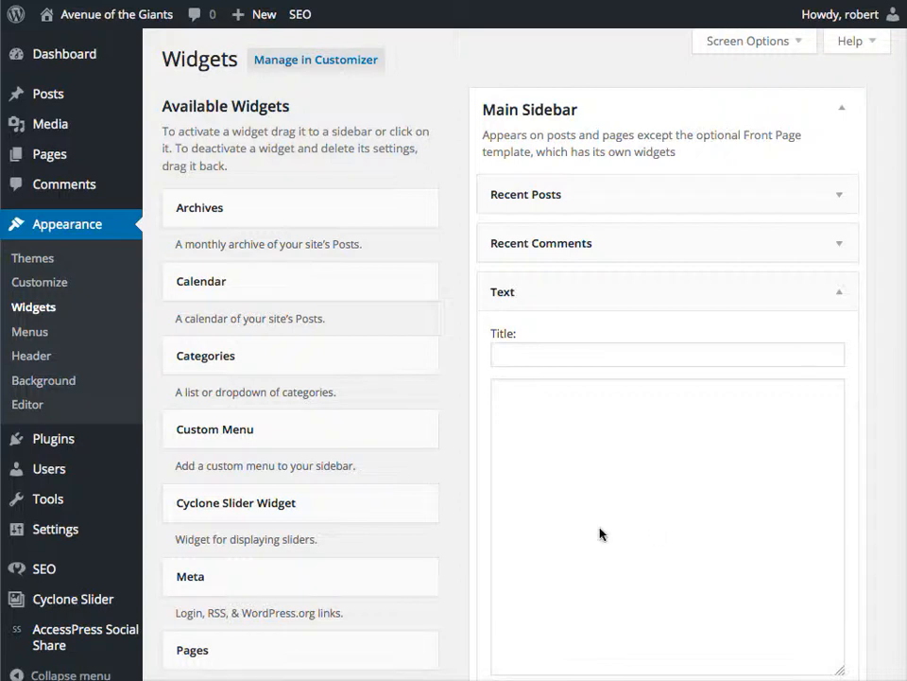
Title the Text widget "Advertise with Us", enter "Please go to the Questions page to request ad rates and information." as its content, and save it.
{"action": "left_click", "coordinate": [571, 356]}
{"action": "type", "text": "Advertise with Us"}
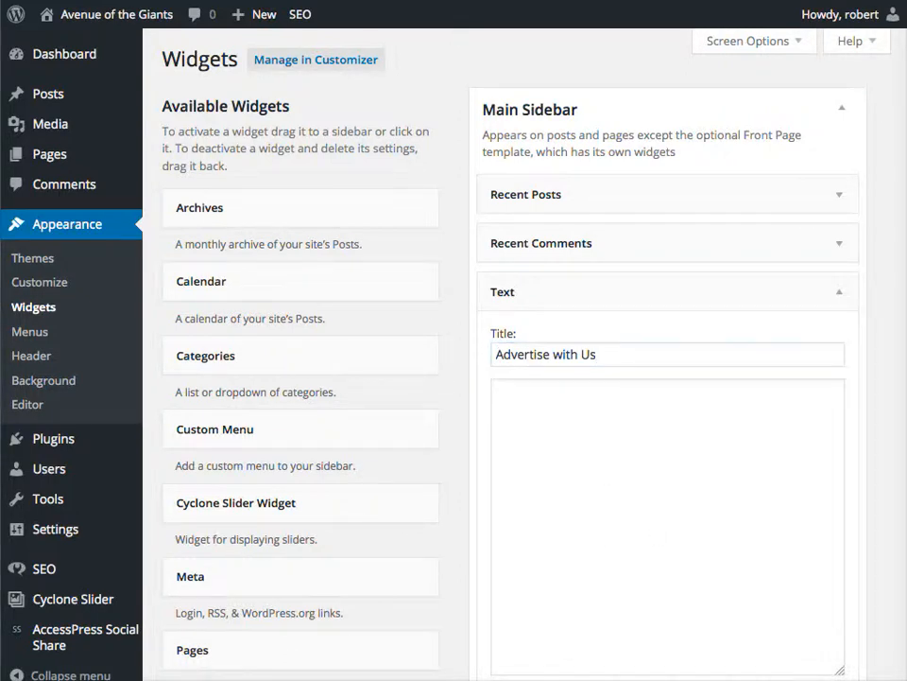
{"action": "left_click", "coordinate": [685, 527]}
{"action": "type", "text": "Please go to the Questions page to request ad rates and information."}
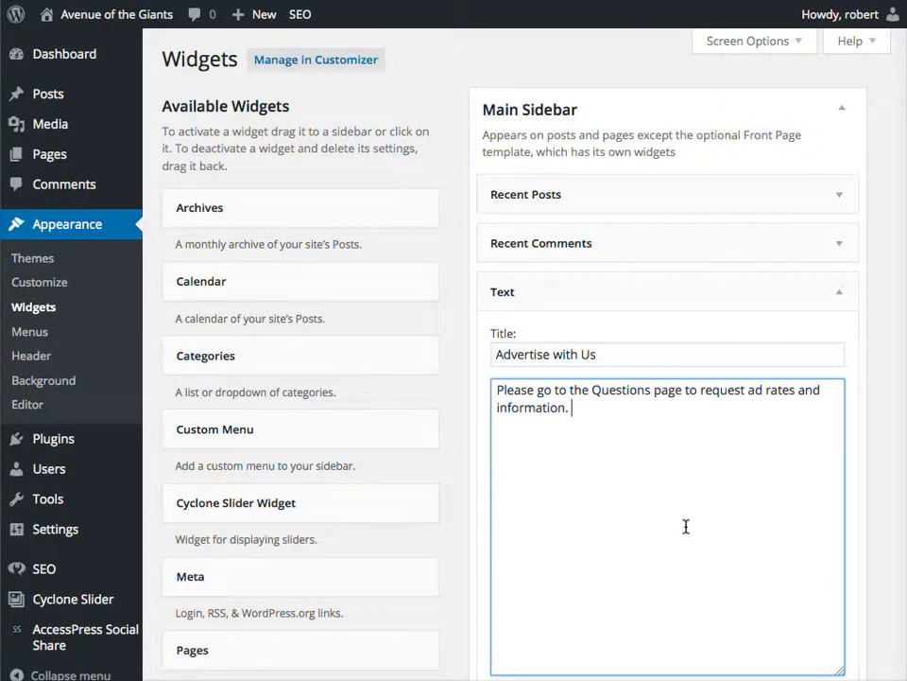
{"action": "scroll", "coordinate": [687, 526], "scroll_direction": "down", "scroll_amount": 2}
{"action": "scroll", "coordinate": [719, 534], "scroll_direction": "down", "scroll_amount": 5}
{"action": "left_click", "coordinate": [828, 456]}
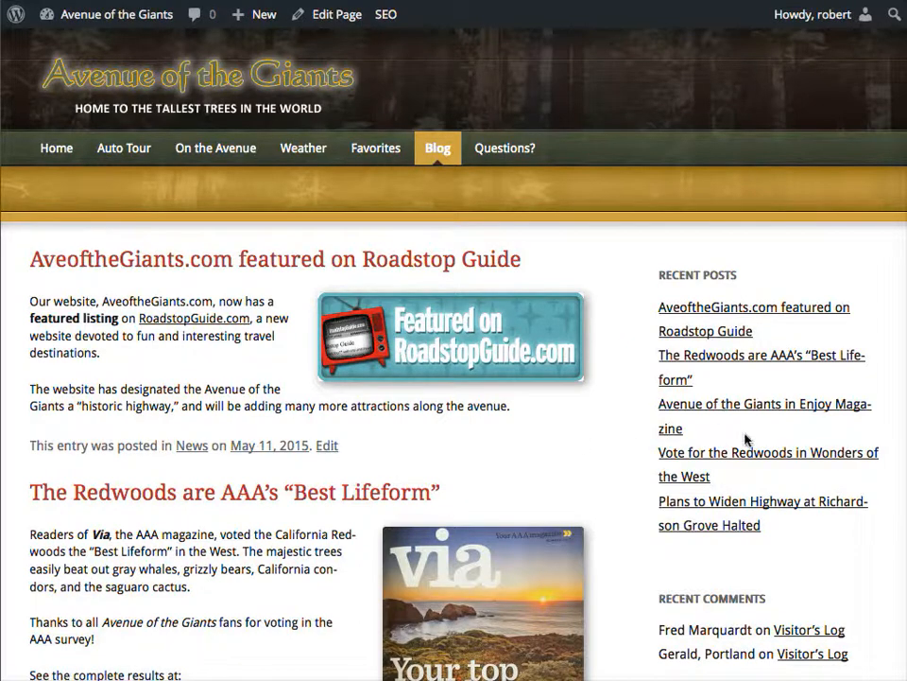
Examine the live Blog page's sidebar, checking the Advertise with Us text and the sections around it.
{"action": "scroll", "coordinate": [737, 439], "scroll_direction": "down", "scroll_amount": 3}
{"action": "scroll", "coordinate": [797, 440], "scroll_direction": "down", "scroll_amount": 1}
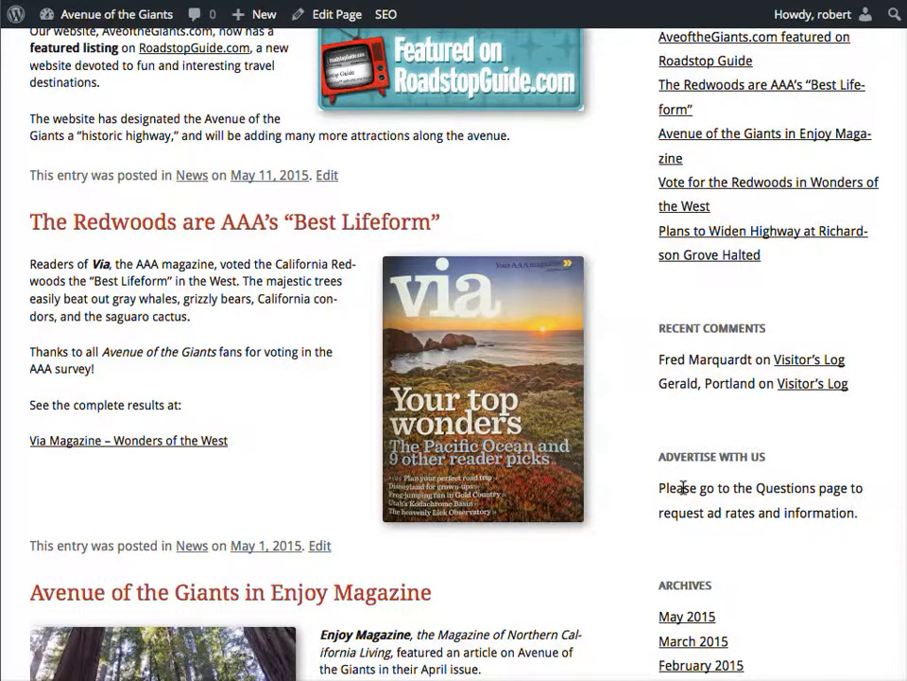
{"action": "scroll", "coordinate": [682, 487], "scroll_direction": "down", "scroll_amount": 2}
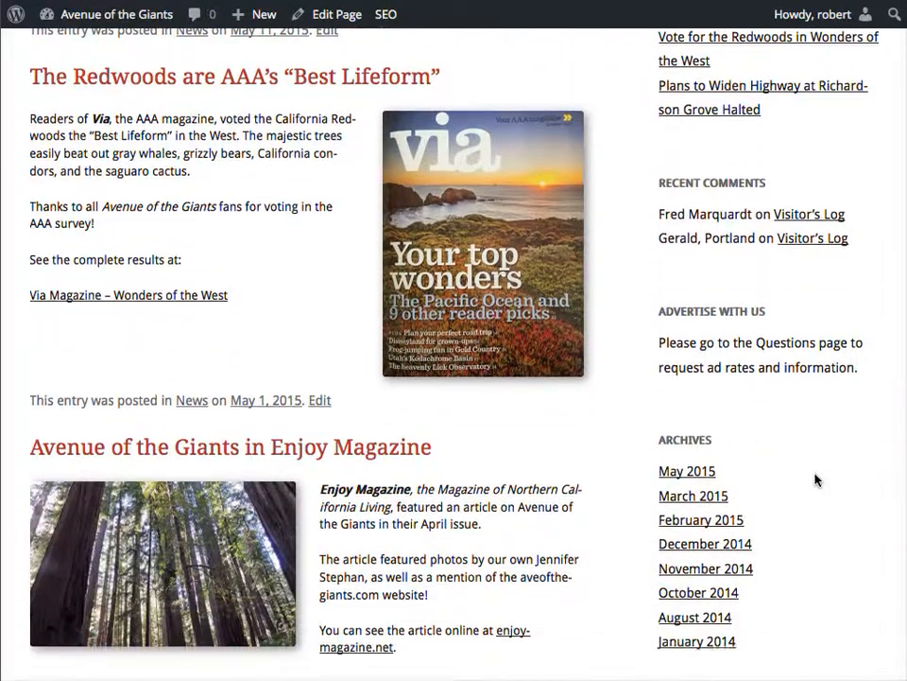
{"action": "scroll", "coordinate": [815, 480], "scroll_direction": "down", "scroll_amount": 4}
{"action": "scroll", "coordinate": [815, 481], "scroll_direction": "up", "scroll_amount": 6}
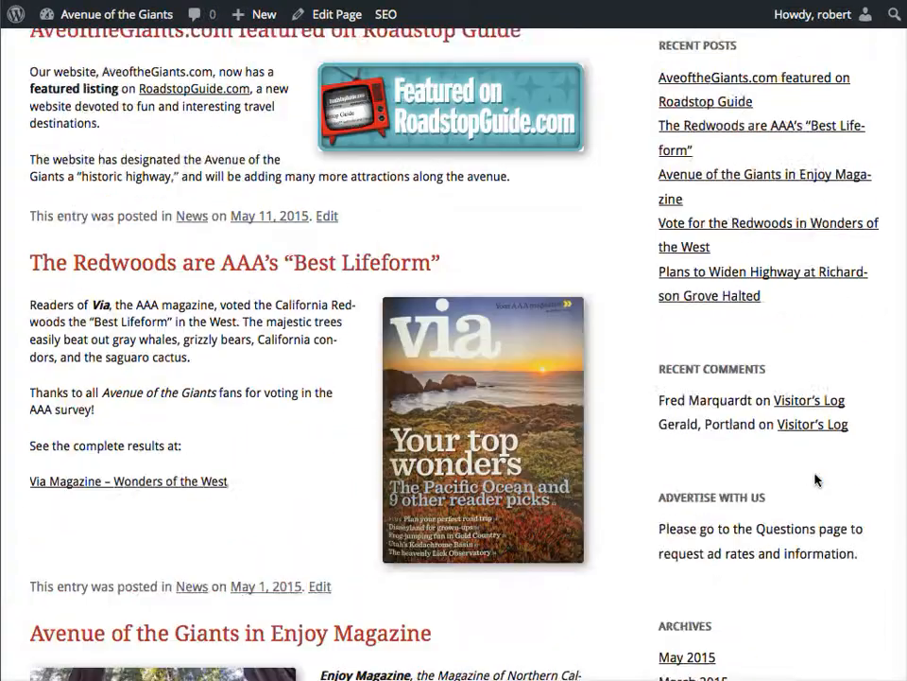
{"action": "scroll", "coordinate": [815, 480], "scroll_direction": "up", "scroll_amount": 3}
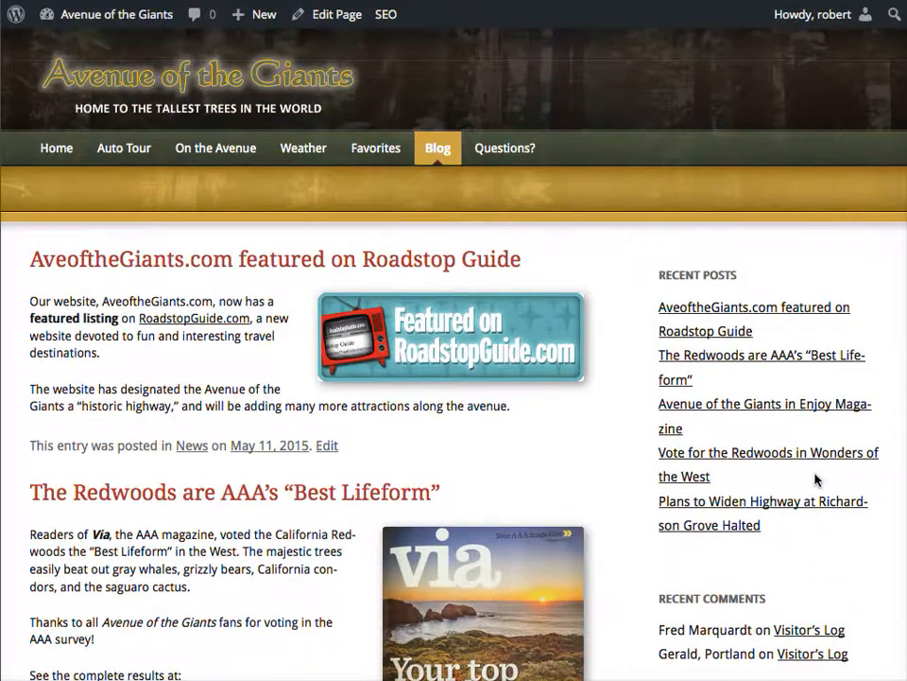